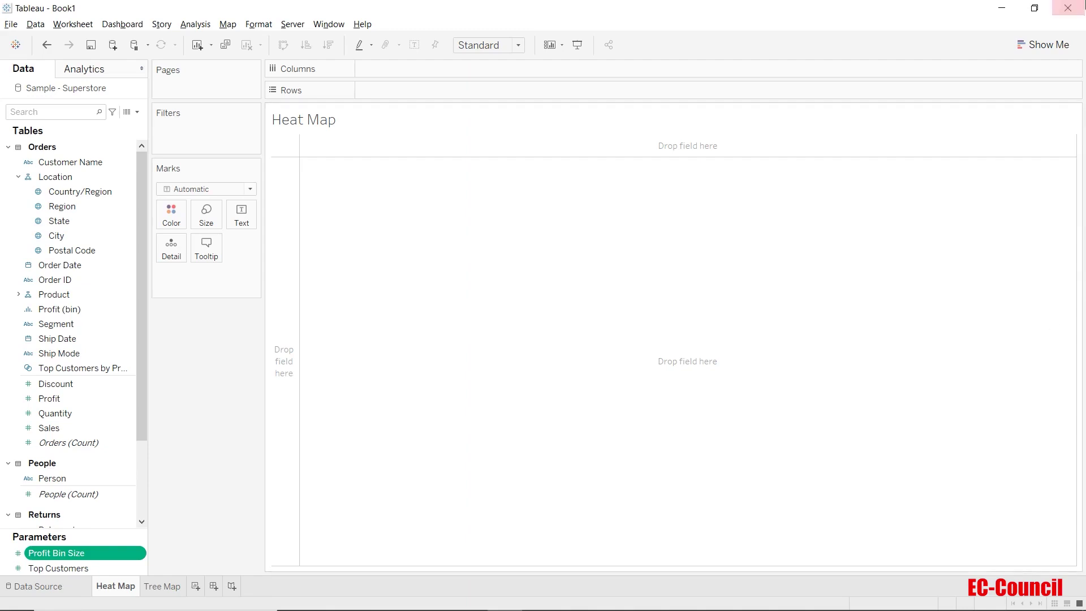
Step: Check which dimensions and measures a heat map requires among the suggested chart types
left_click(1049, 45)
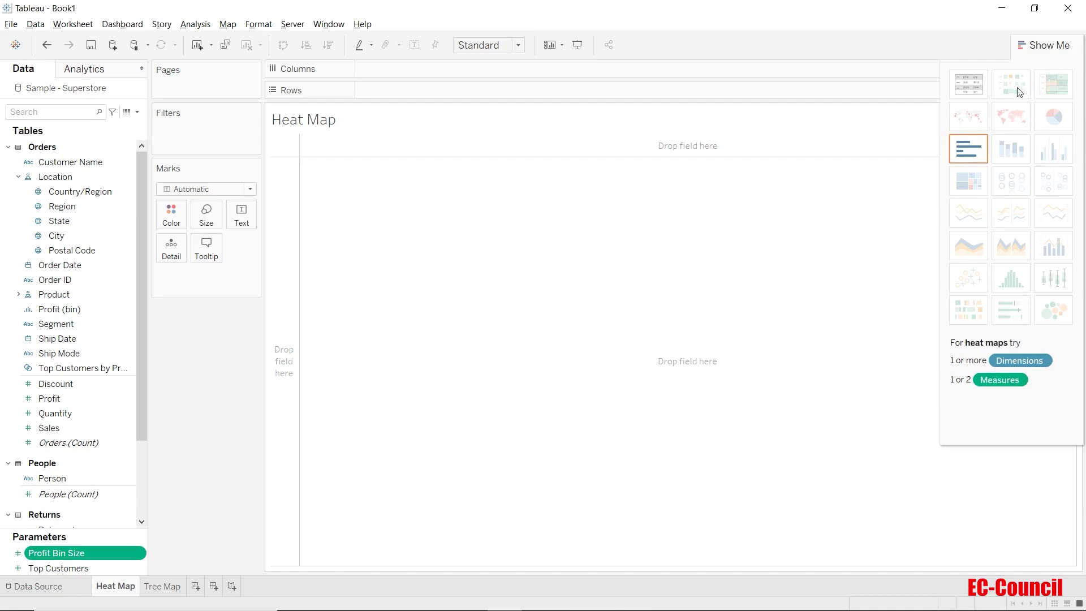
left_click(1025, 46)
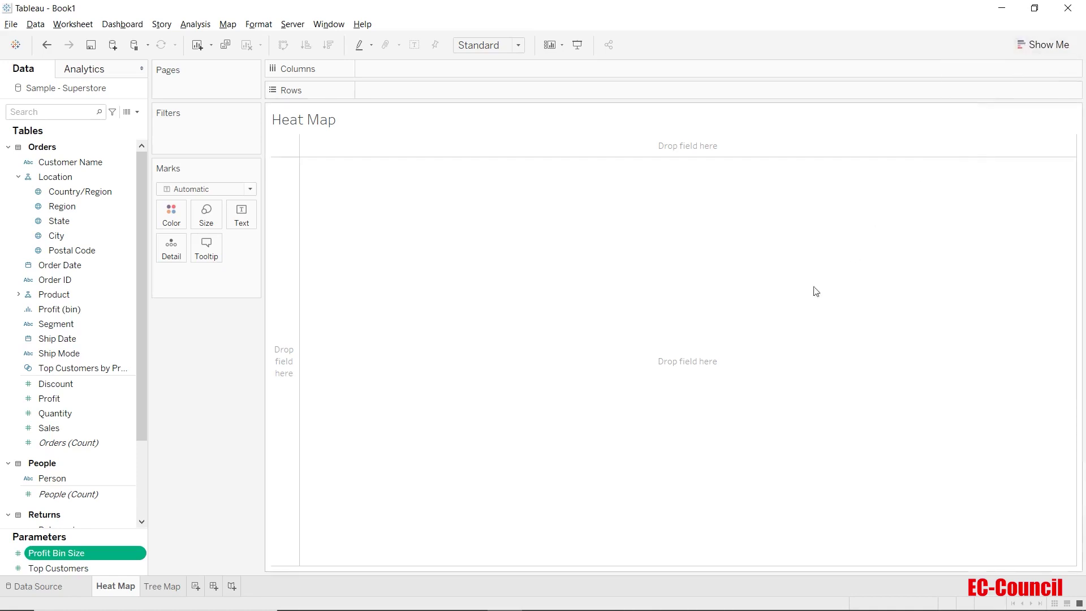
left_click(1048, 43)
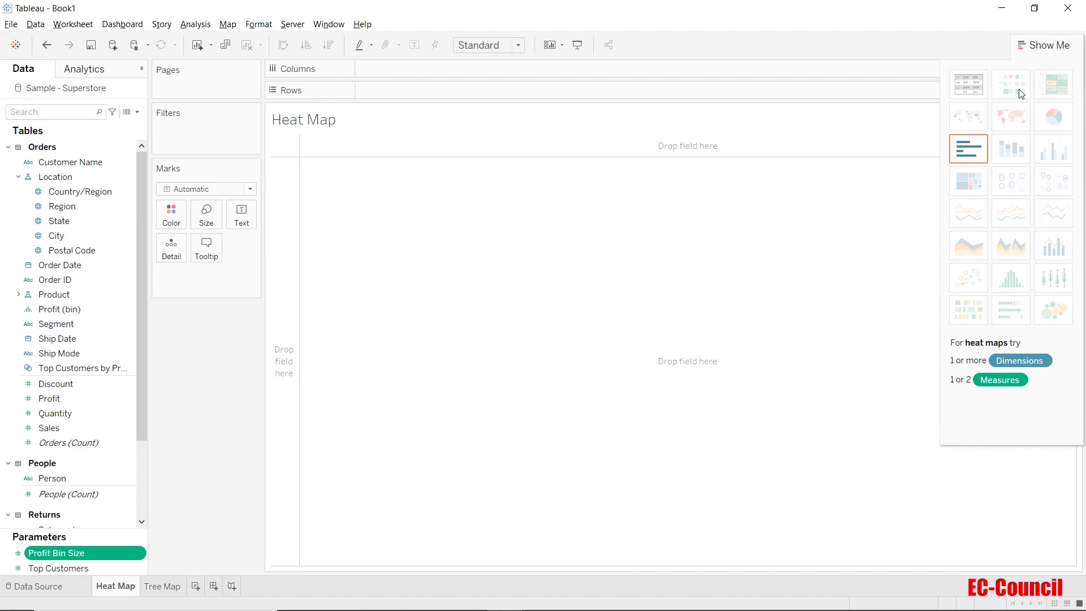
left_click(1041, 44)
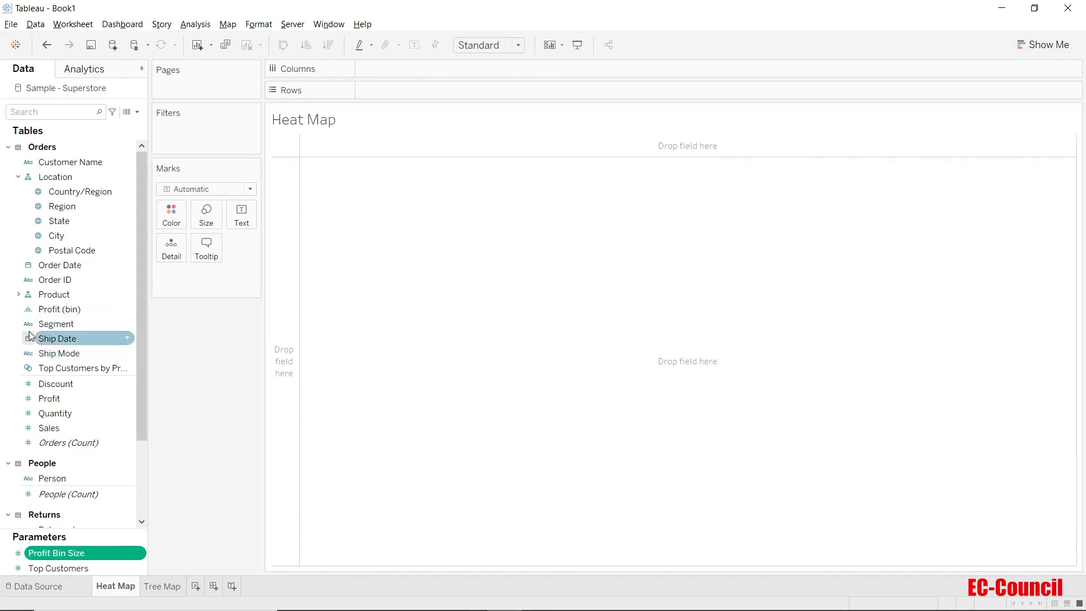
mouse_move(16, 605)
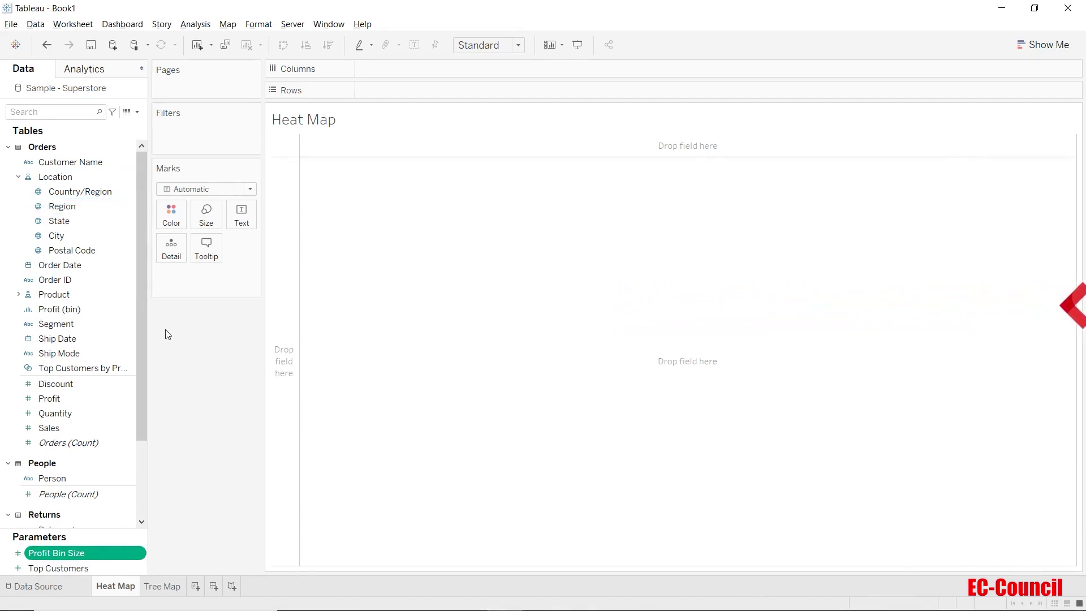
Step: Create a heat map from Region, Segment, Profit and Sales and fit it to the entire view
left_click(80, 208)
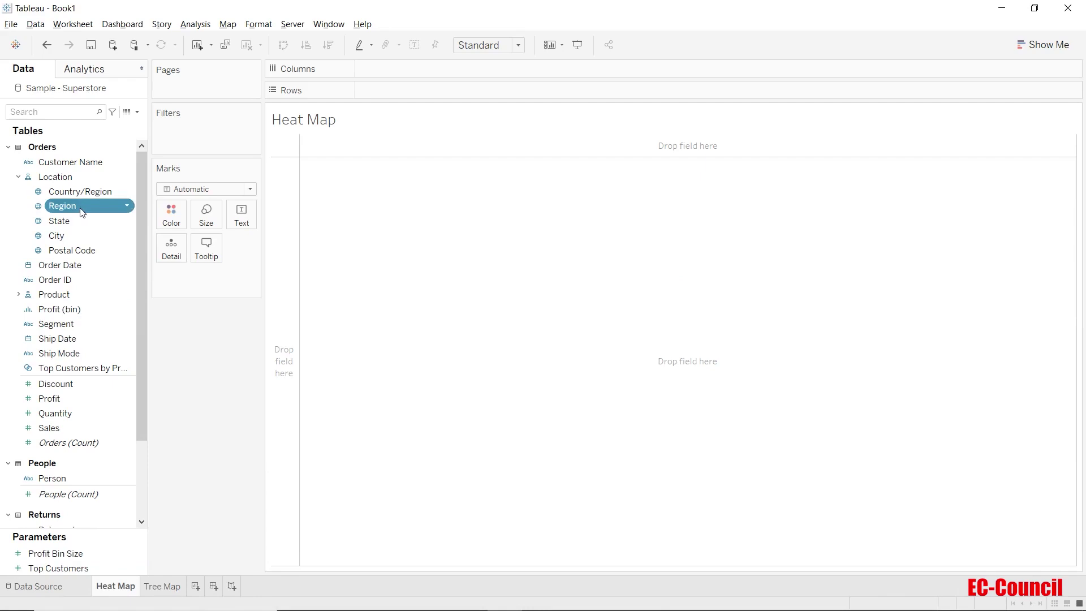
left_click(66, 324, "ctrl")
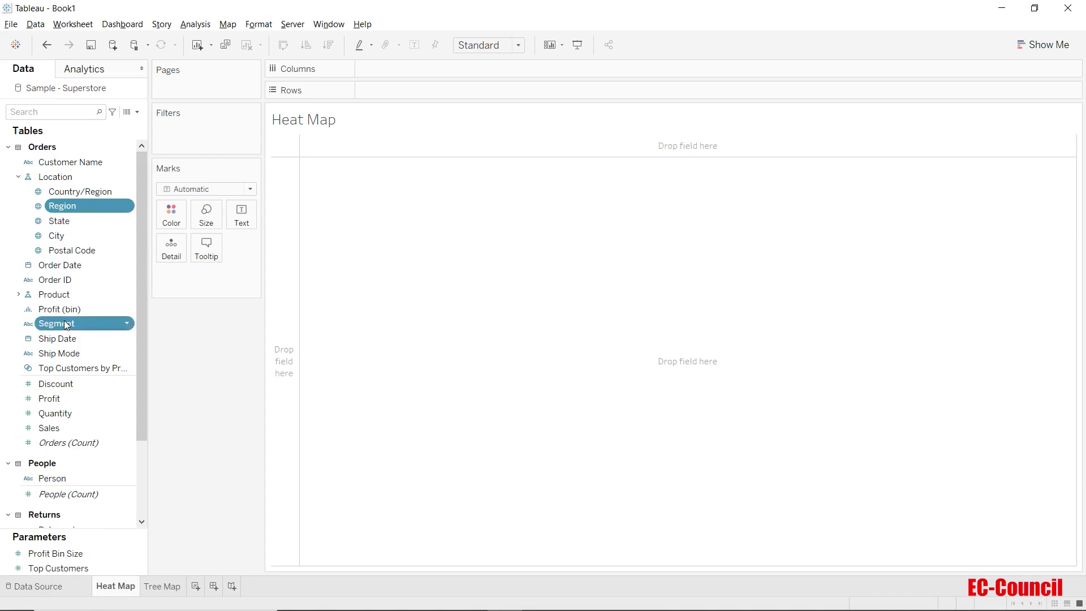
left_click(60, 398, "ctrl")
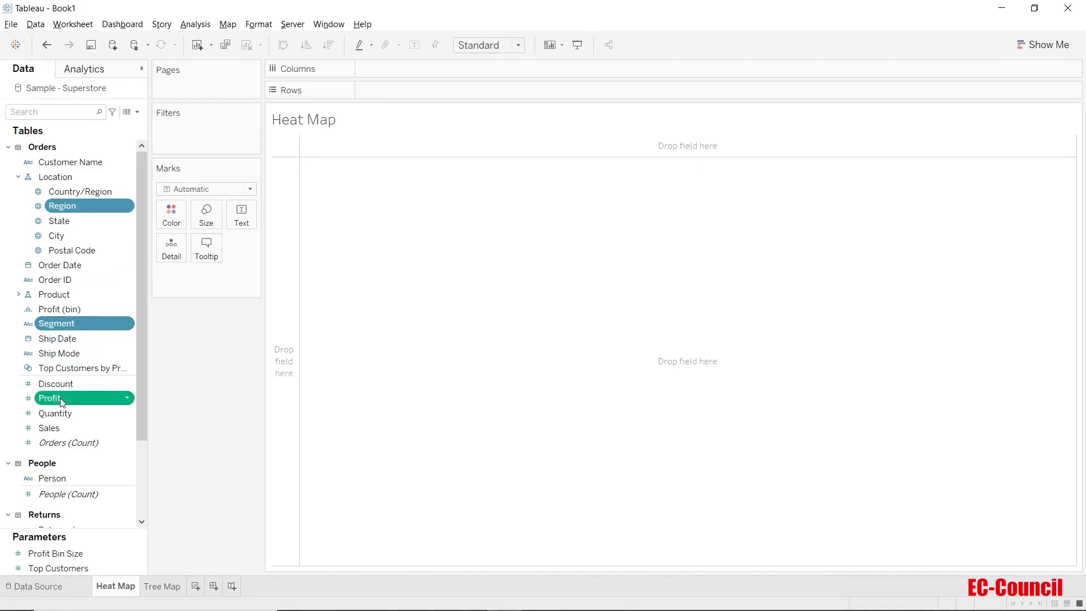
left_click(58, 431, "ctrl")
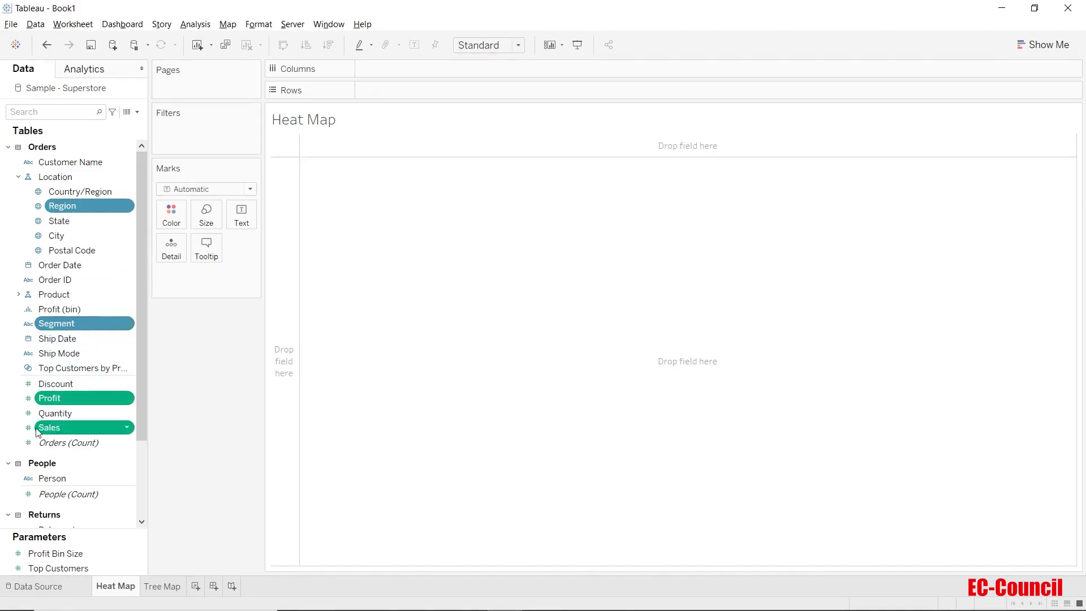
left_click(1024, 46)
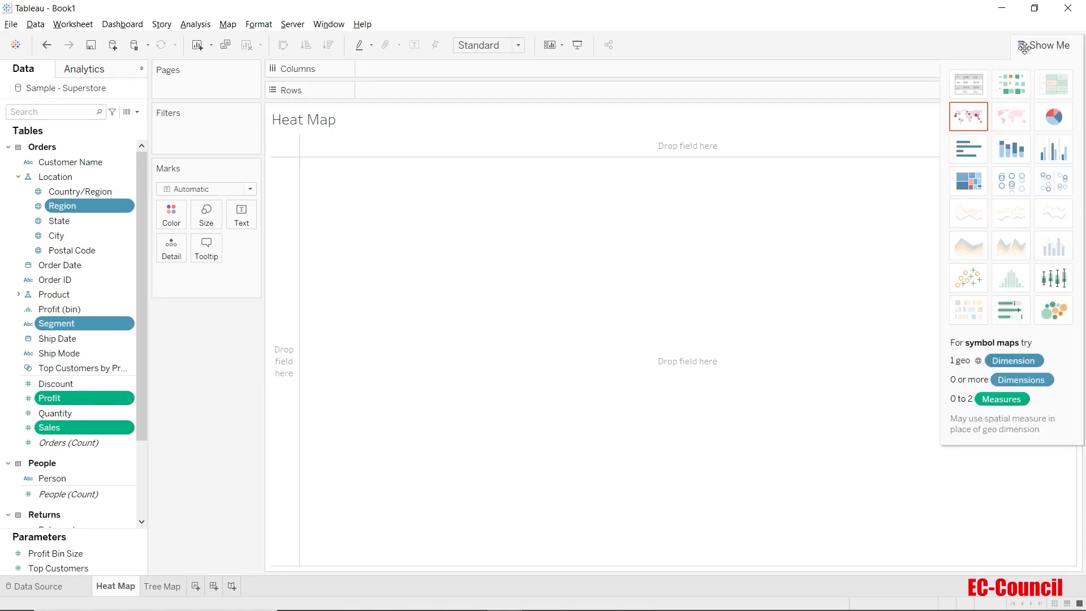
left_click(1015, 80)
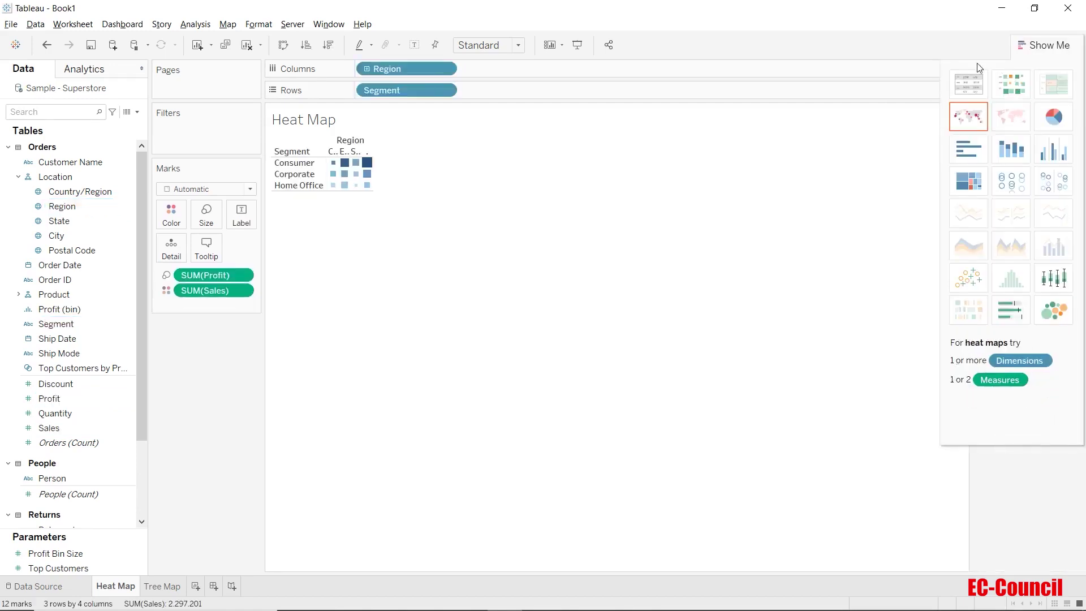
left_click(1017, 43)
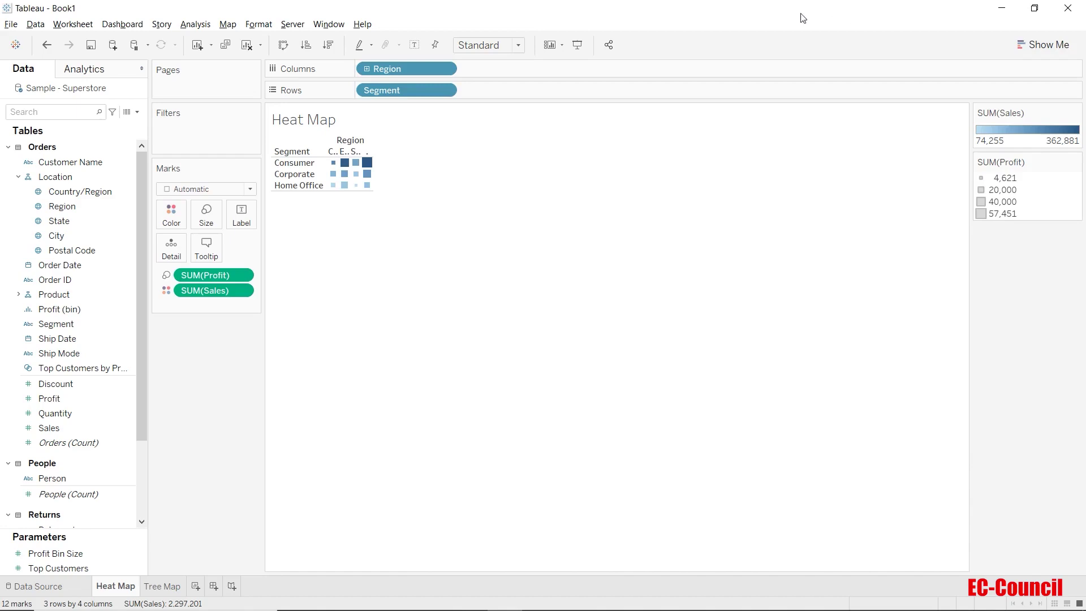
left_click(518, 45)
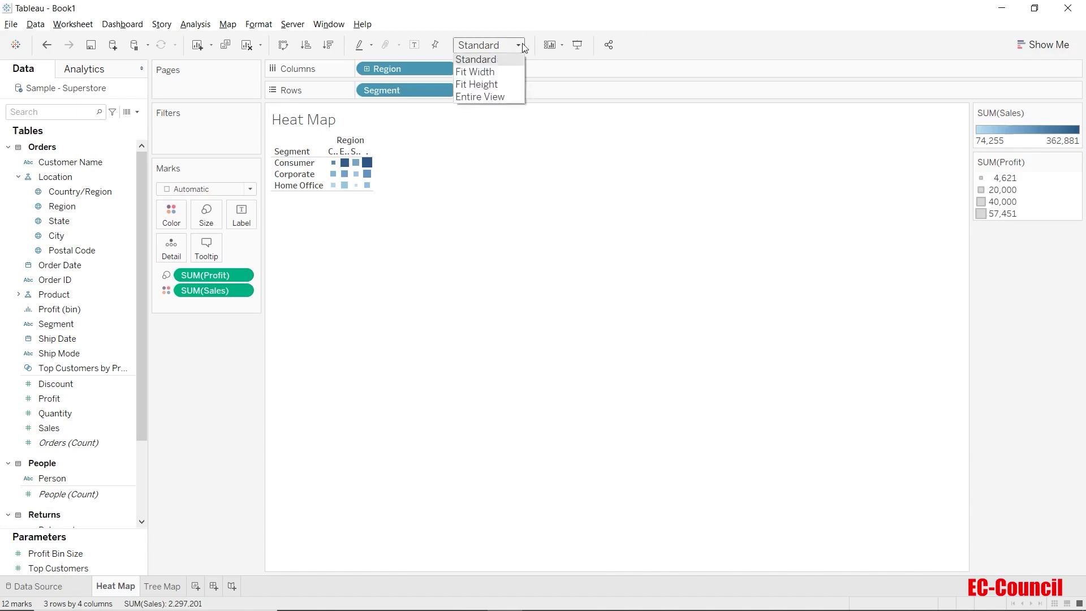
left_click(509, 98)
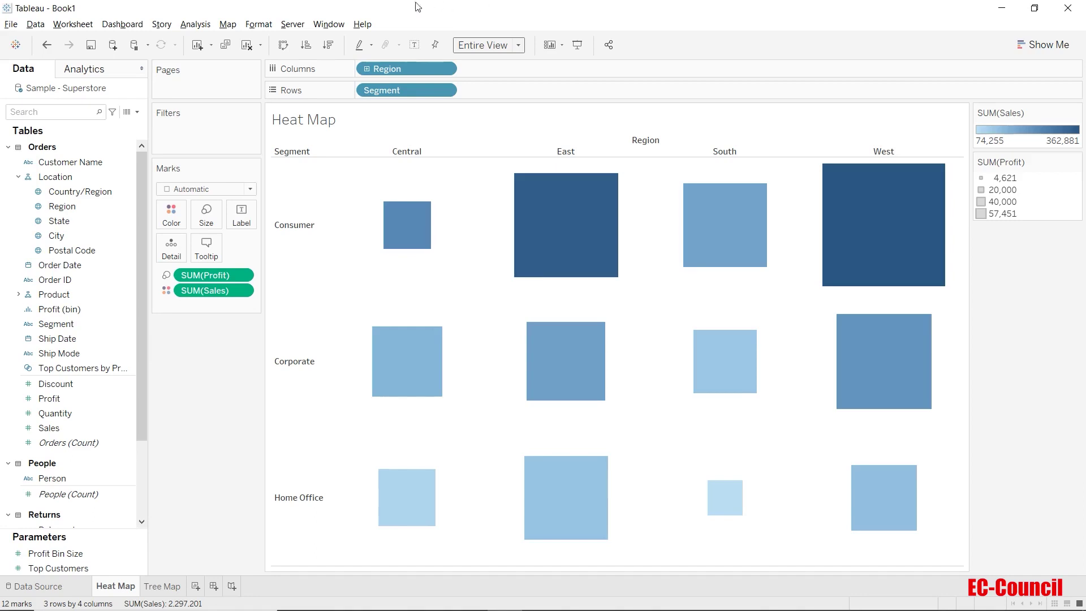
Step: Show mark labels on the heat map squares, aligned to the horizontal center and vertical middle
left_click(243, 217)
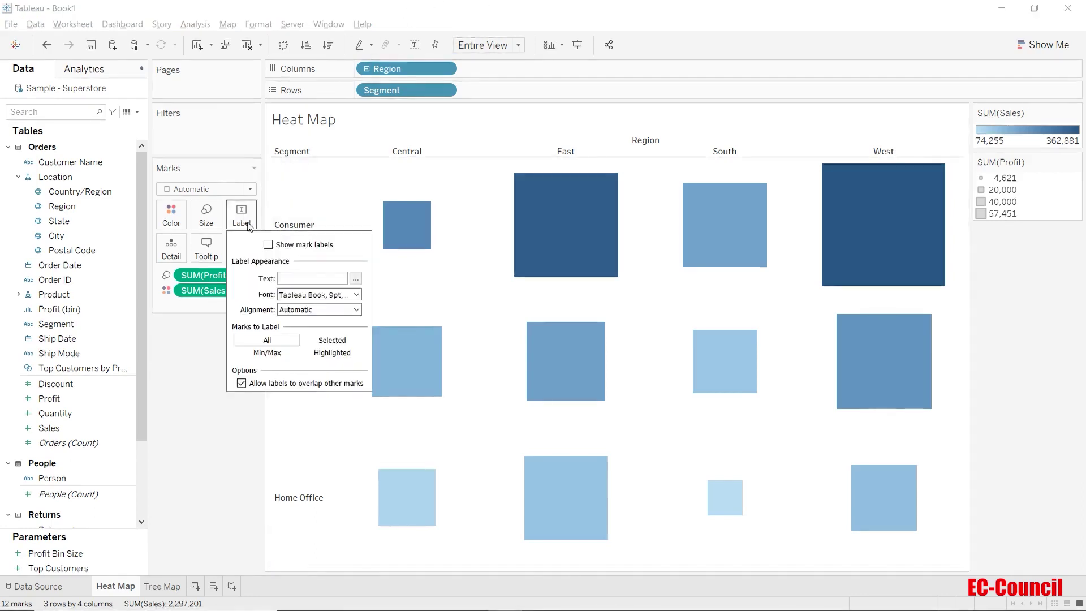
left_click(268, 244)
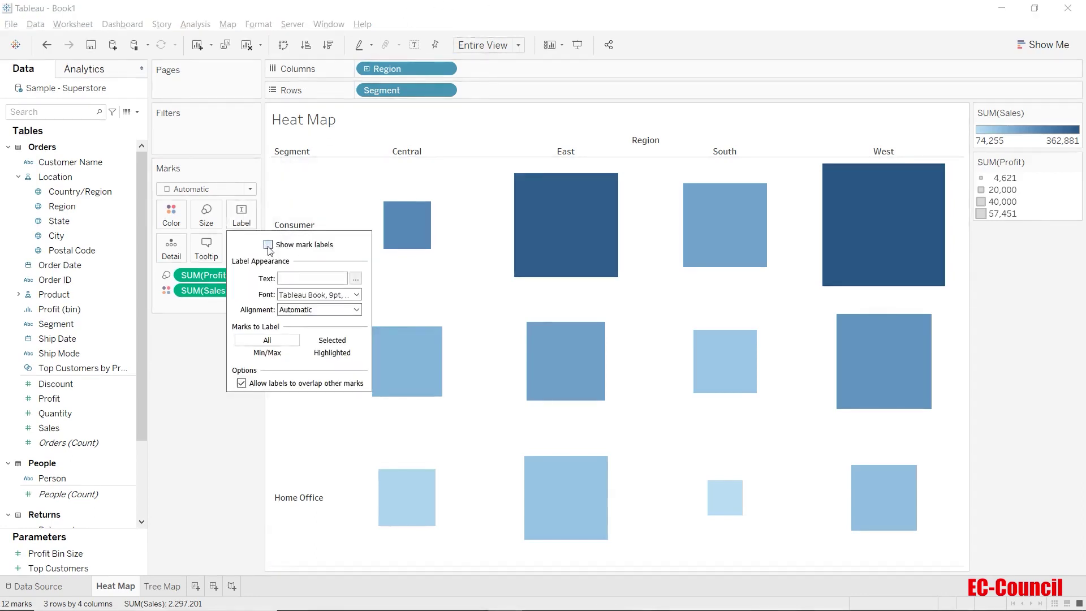
left_click(294, 309)
left_click(312, 359)
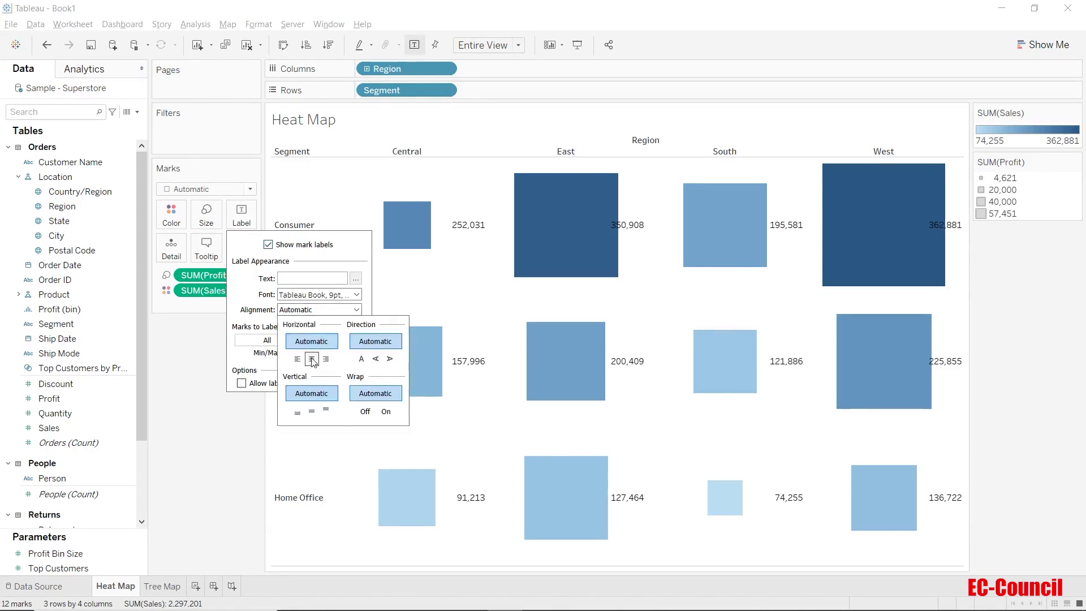
left_click(312, 411)
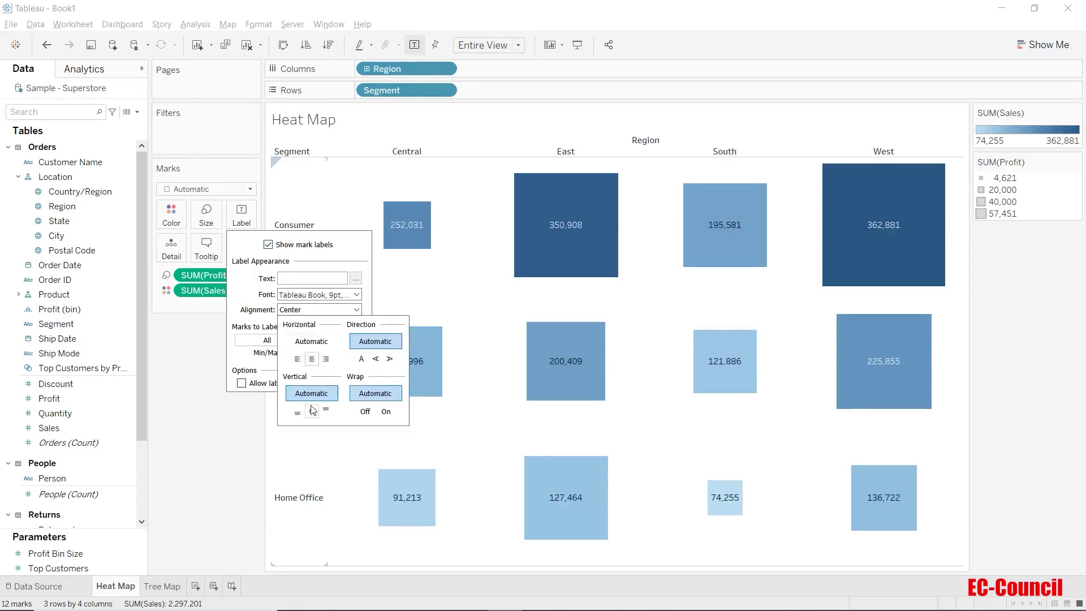
left_click(247, 447)
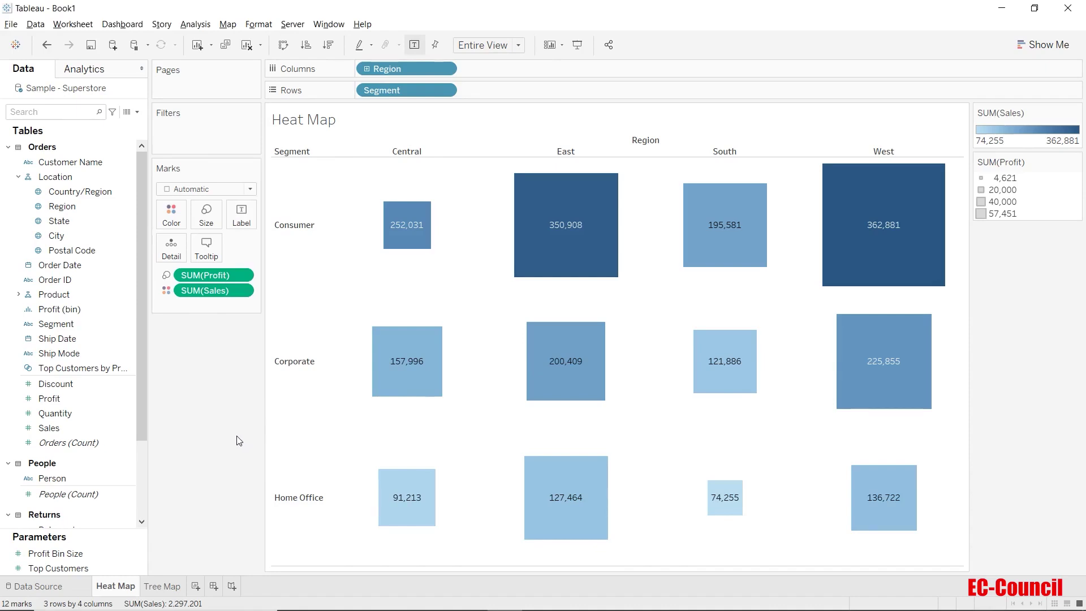
mouse_move(892, 231)
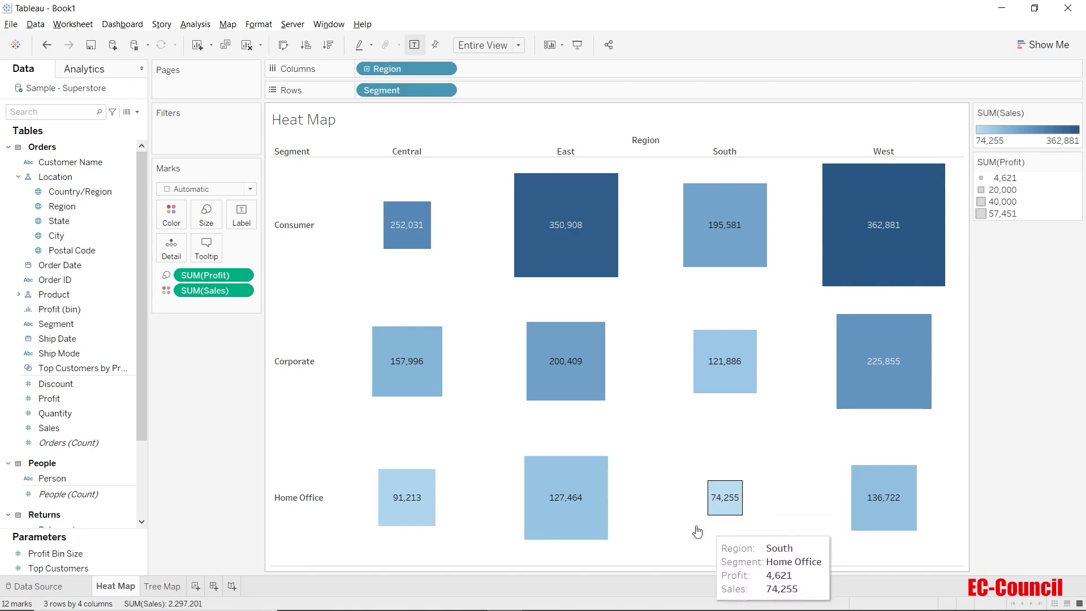
Step: Switch to the Tree Map sheet and check which dimensions and measures a treemap requires
mouse_move(164, 591)
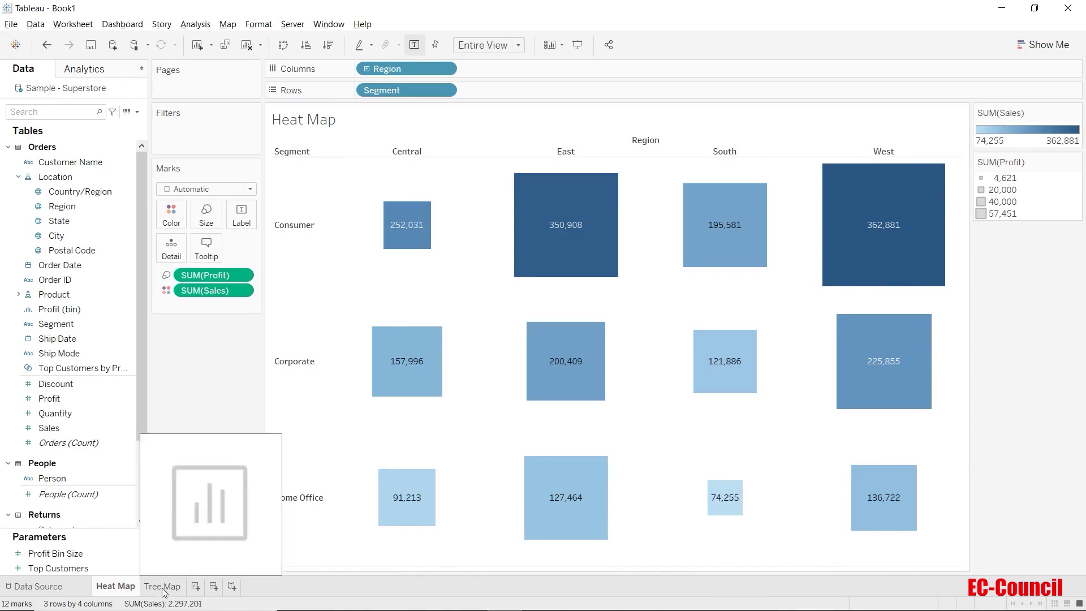
left_click(164, 587)
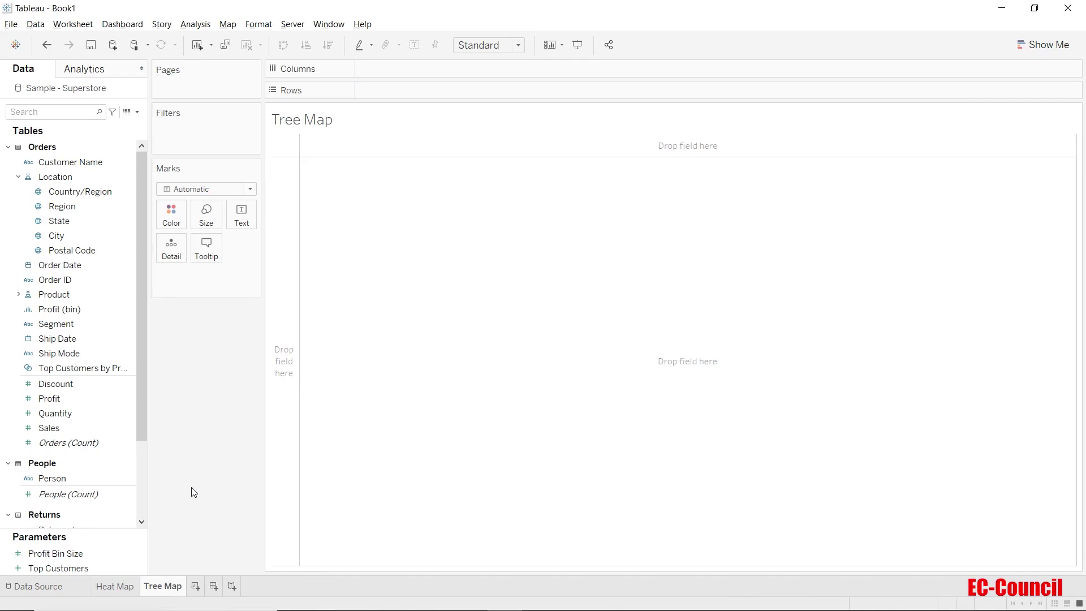
left_click(1051, 44)
mouse_move(974, 185)
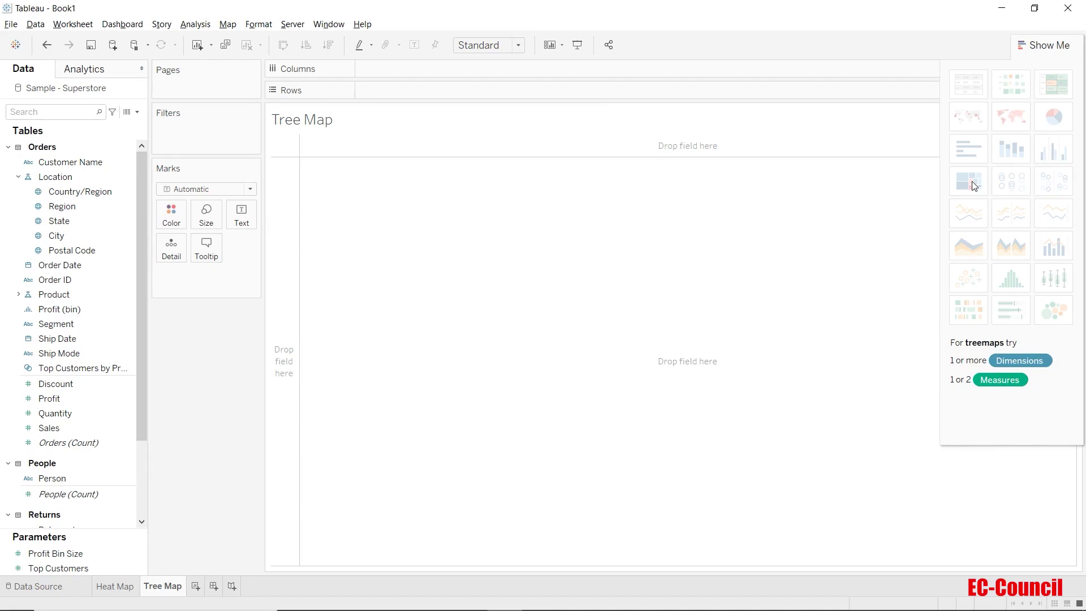
left_click(1048, 49)
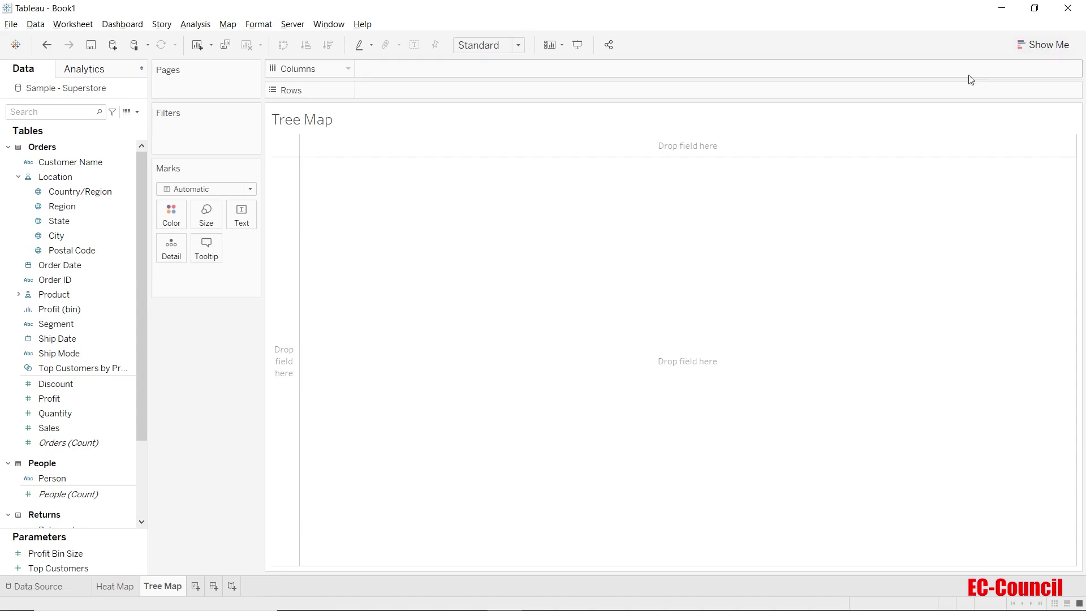
Step: Create a treemap of Profit by Sub-Category, using the Sub-Category field from the Product hierarchy
left_click(49, 282)
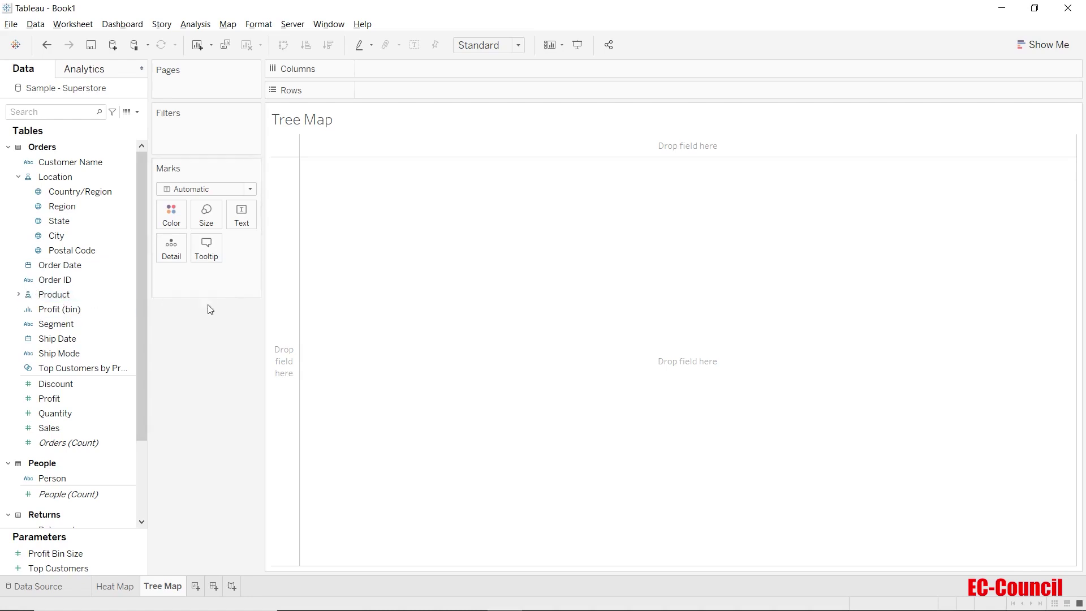
left_click(19, 295)
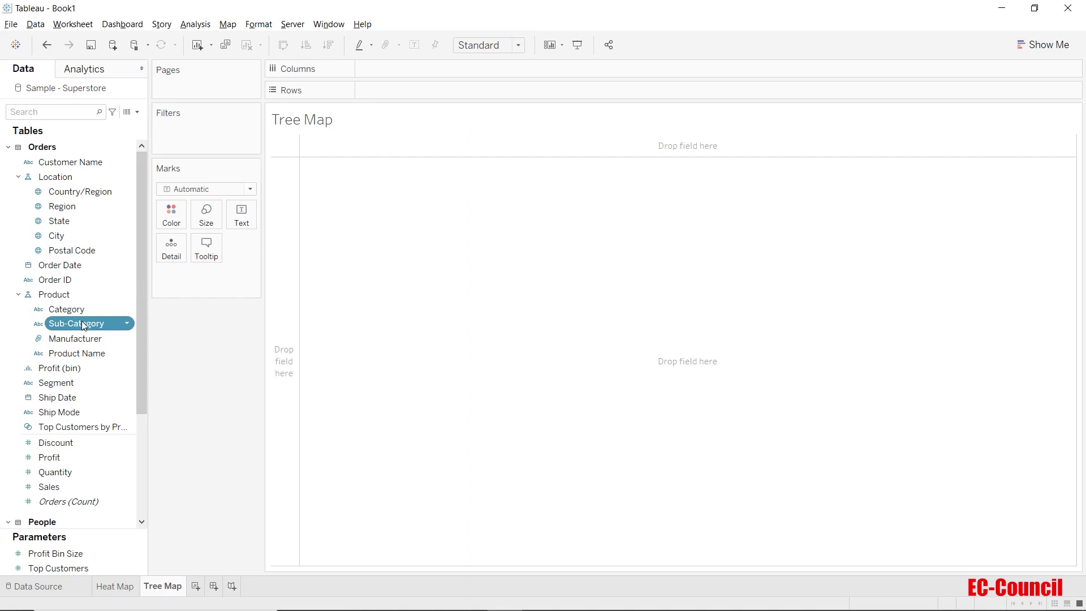
left_click(73, 456, "ctrl")
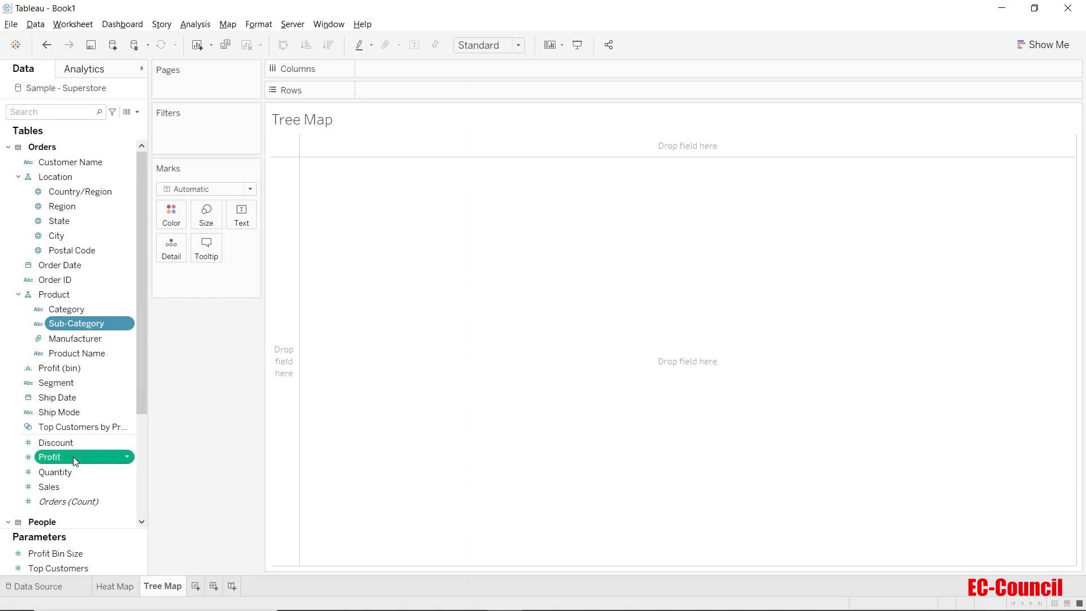
left_click(1048, 45)
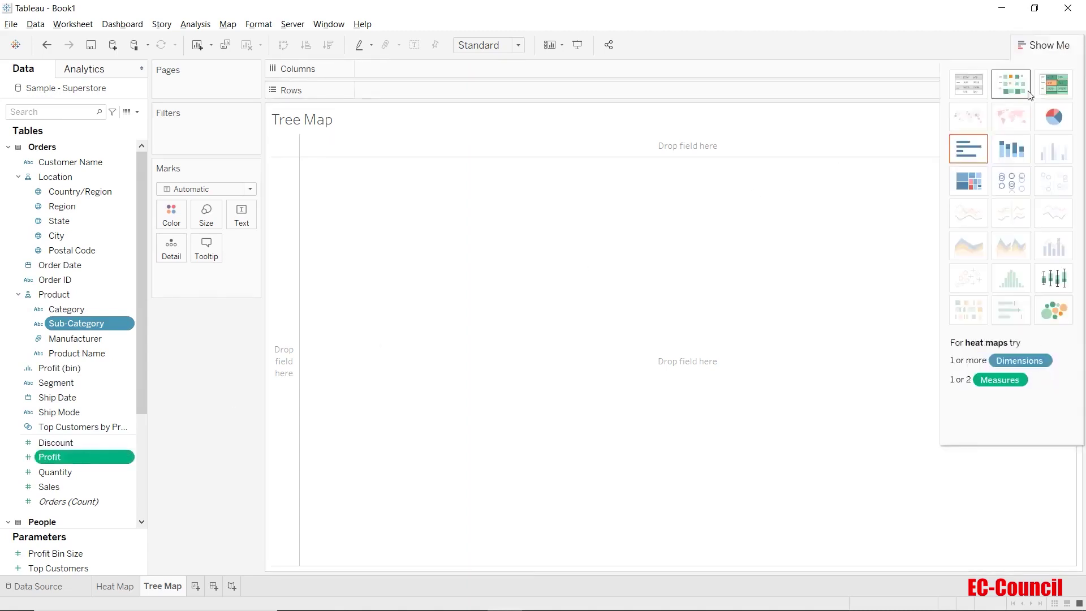
left_click(969, 187)
left_click(1038, 49)
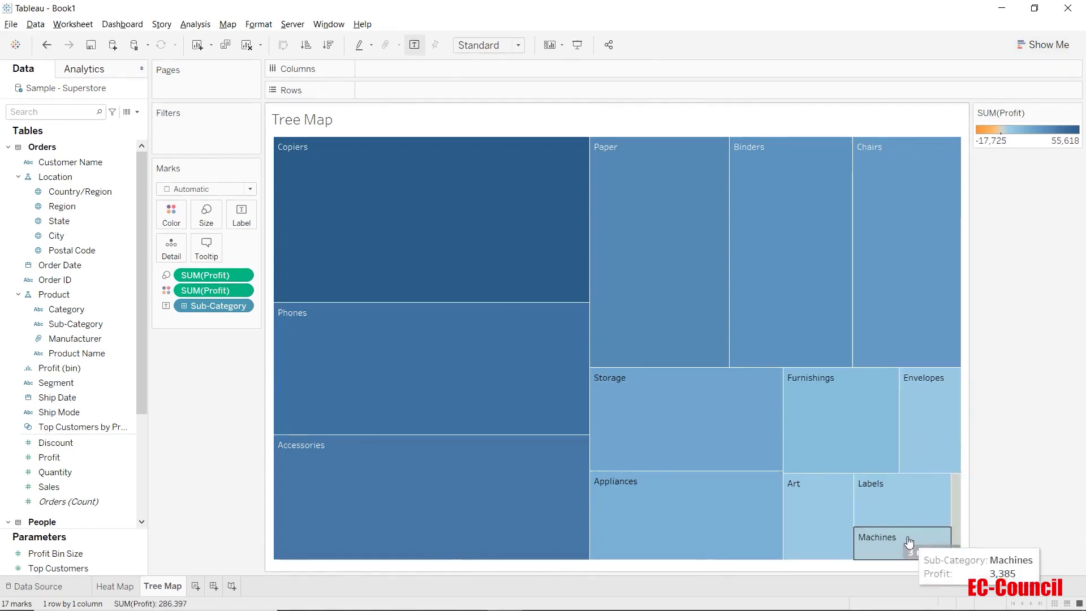
Step: Filter the negative Profit values out of the treemap's view and calculations
mouse_move(955, 531)
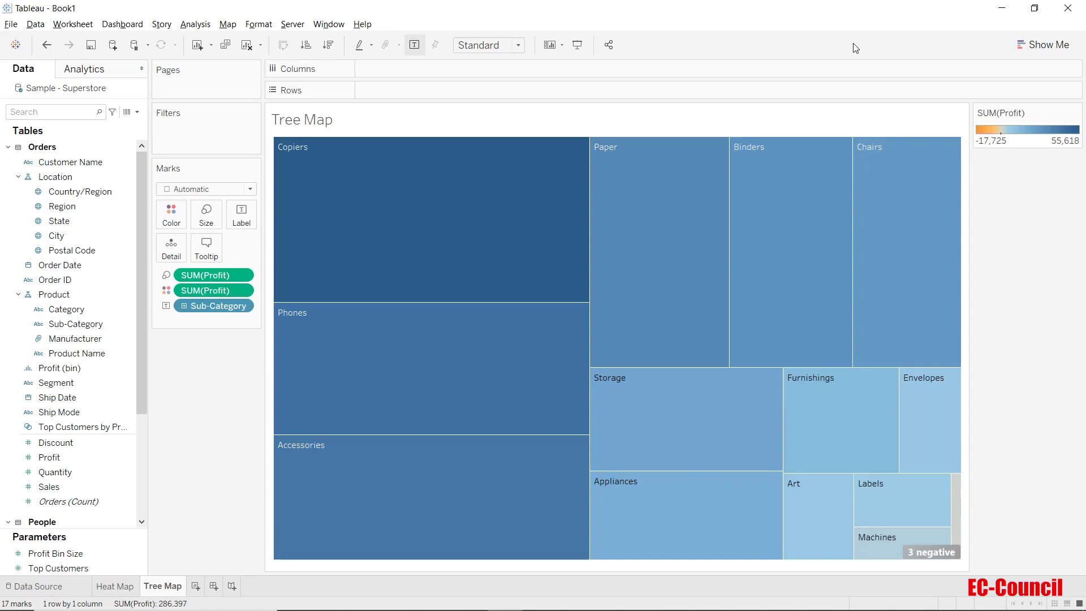
mouse_move(547, 190)
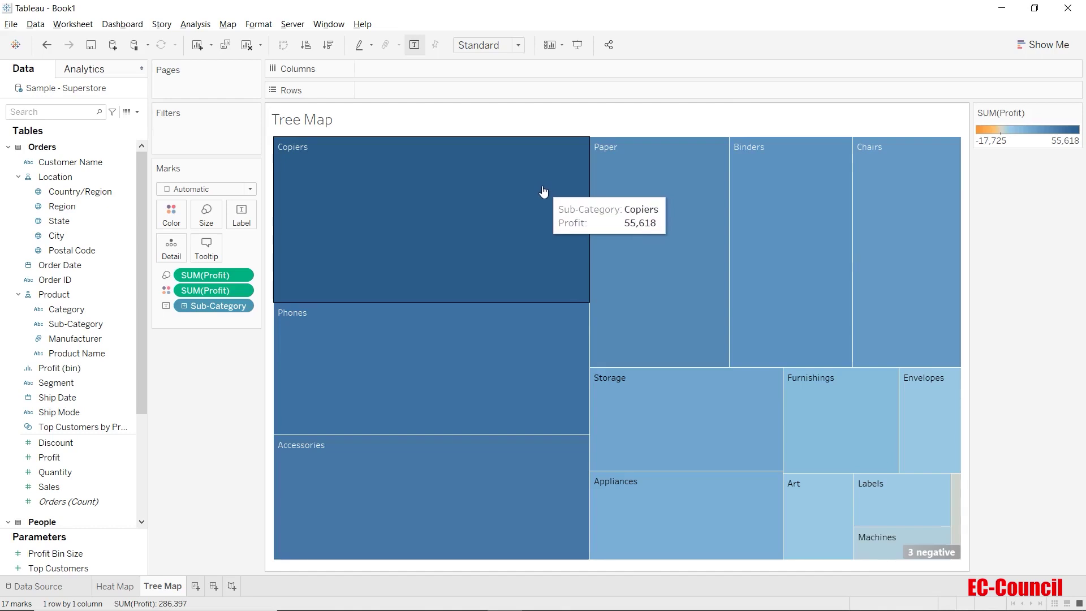
mouse_move(928, 554)
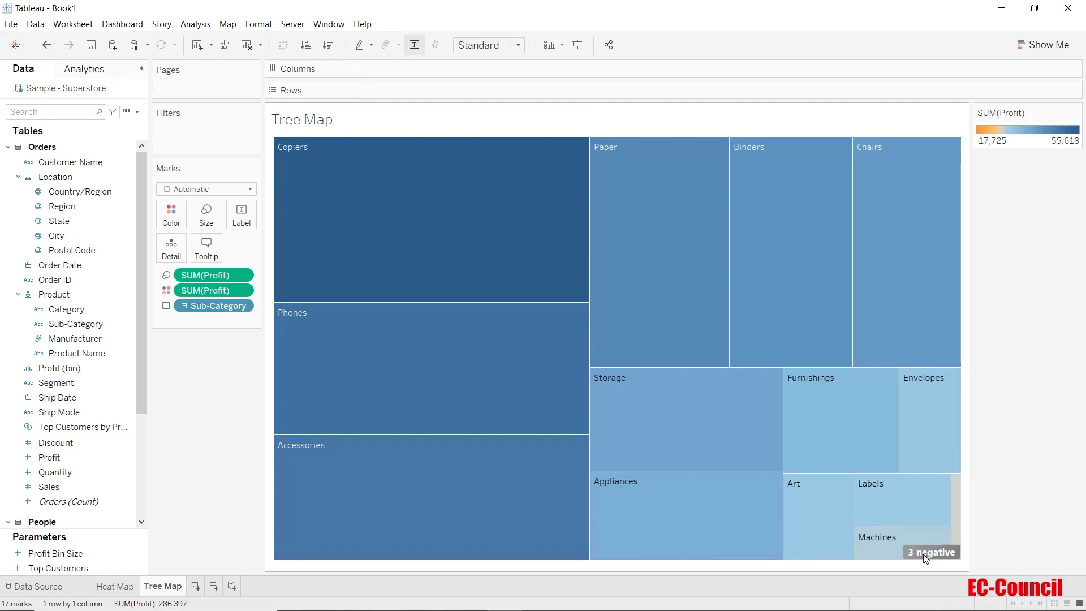
left_click(925, 554)
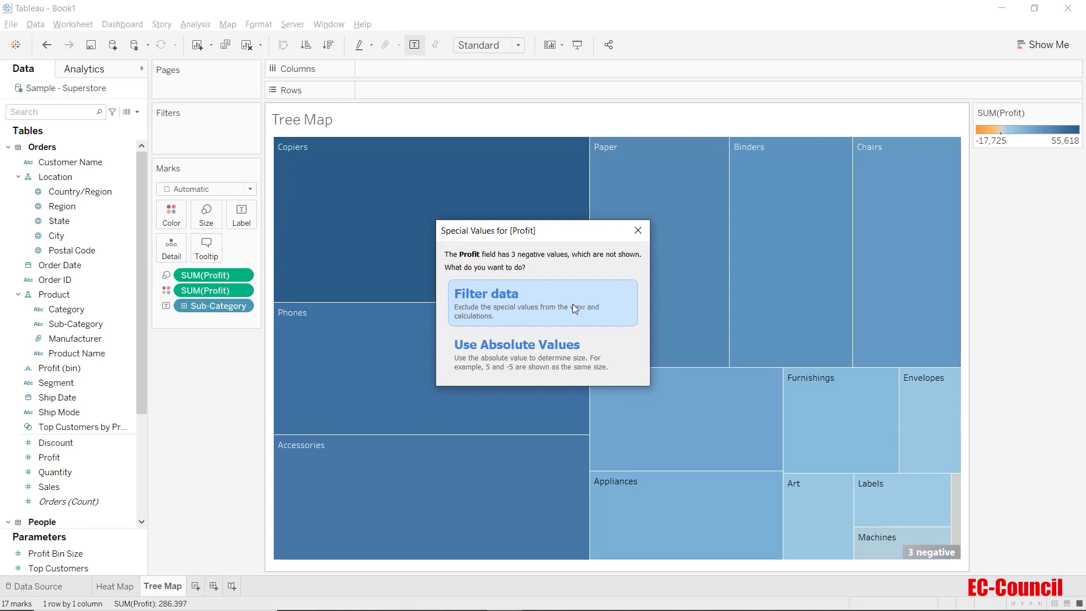
left_click(573, 305)
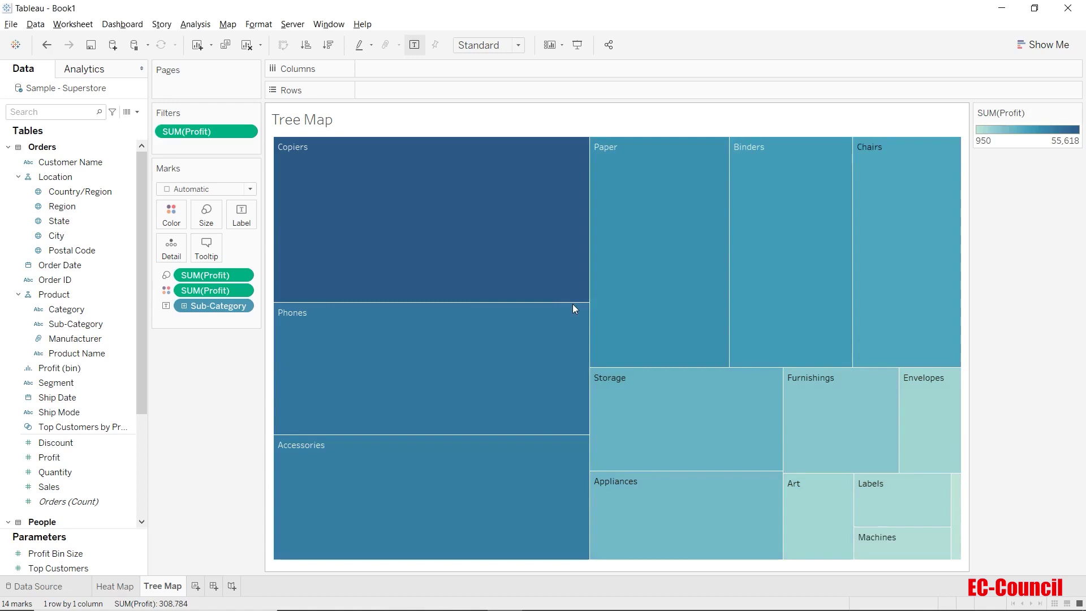
mouse_move(574, 310)
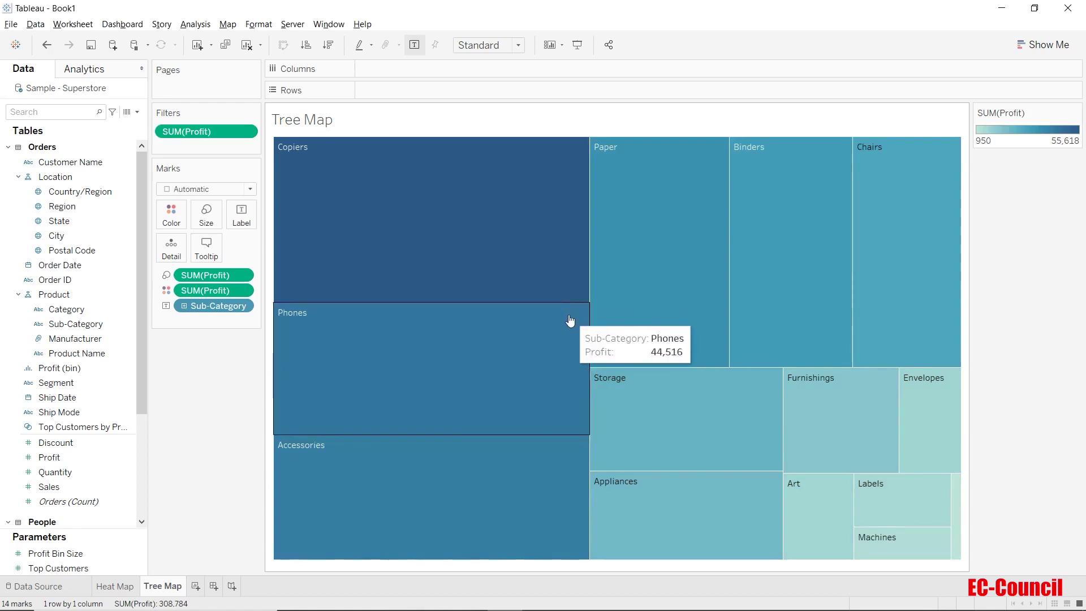